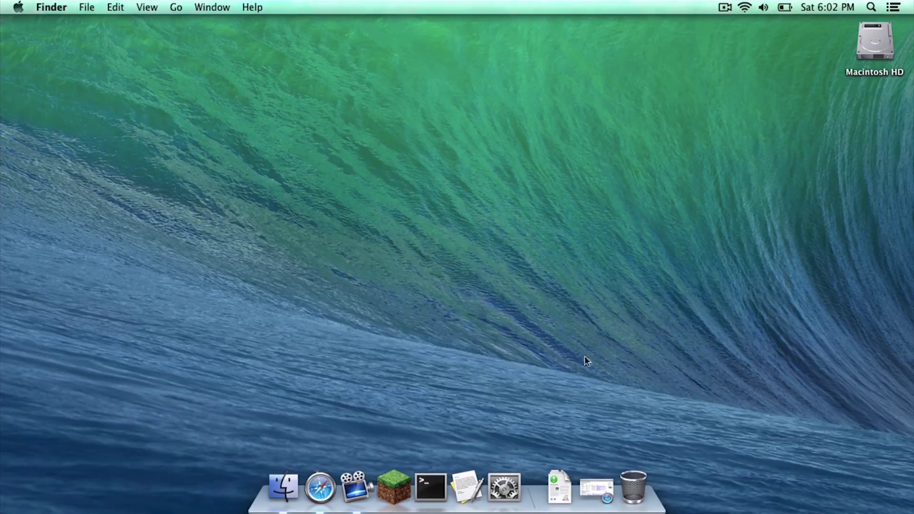
Bring up the Minecraft Forge downloads page in Safari and highlight the 1.6.4-Recommended 9.11.1.965 row.
left_click(597, 488)
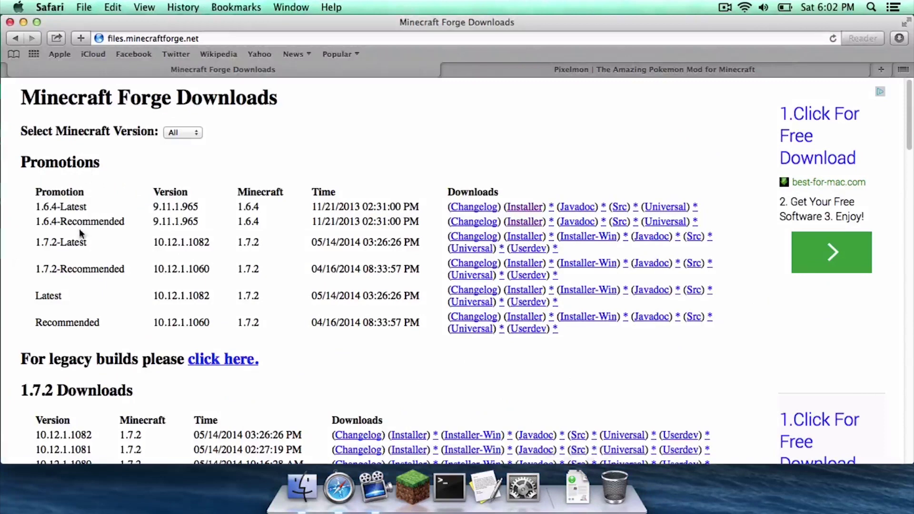
left_click(626, 74)
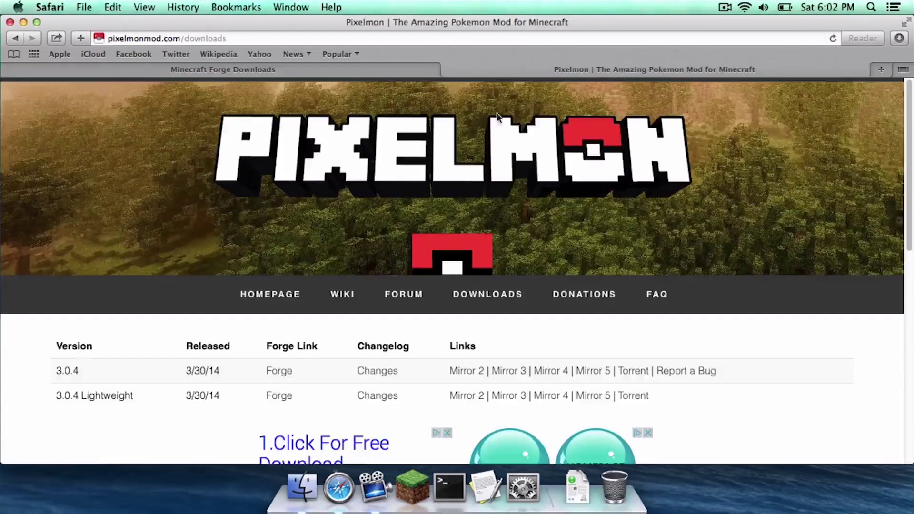
left_click(170, 69)
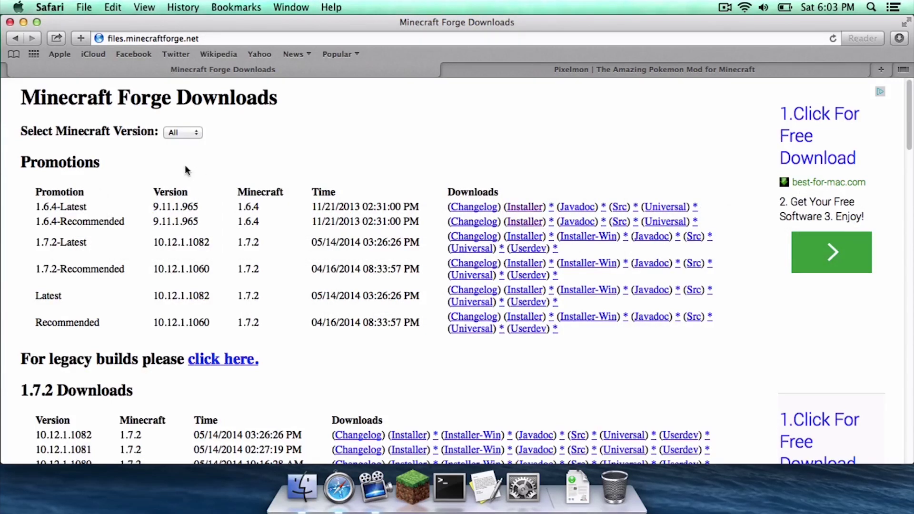
left_click_drag(61, 222, 333, 222)
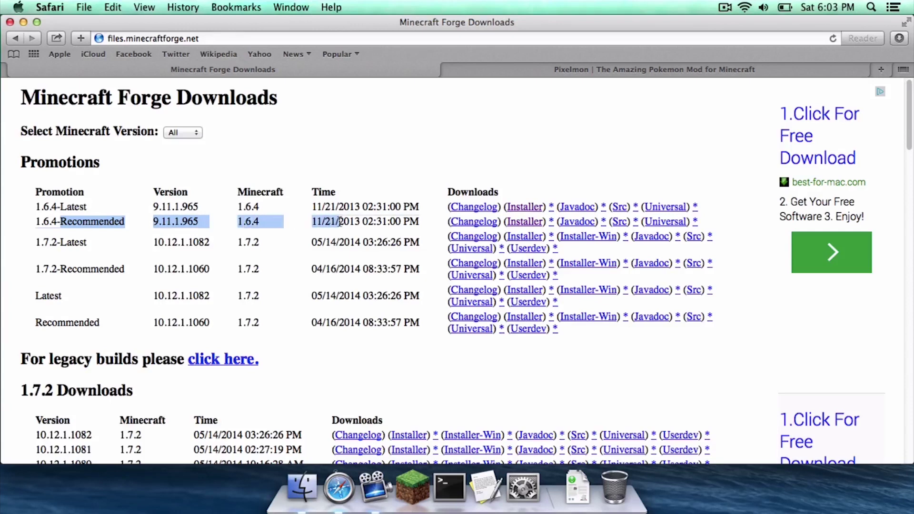
left_click(329, 221)
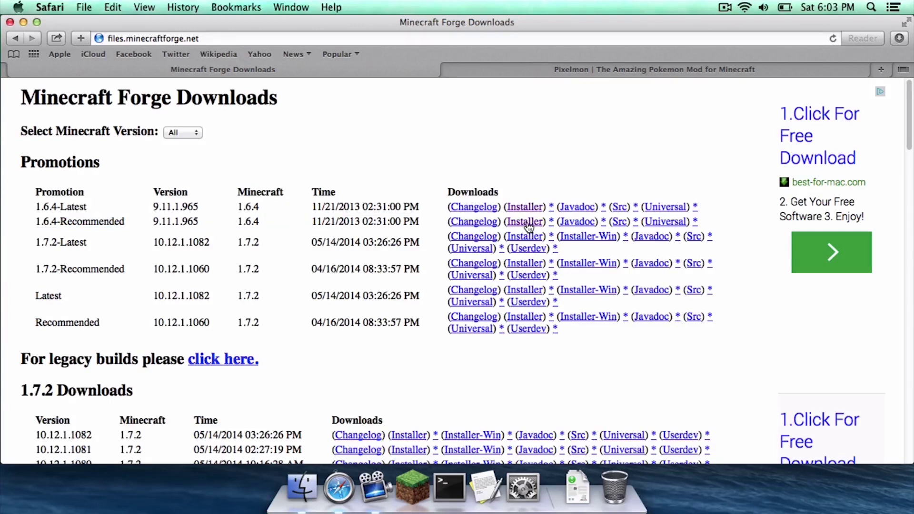
Switch to the Pixelmon downloads page and highlight version 3.0.4 in the downloads table.
left_click(510, 73)
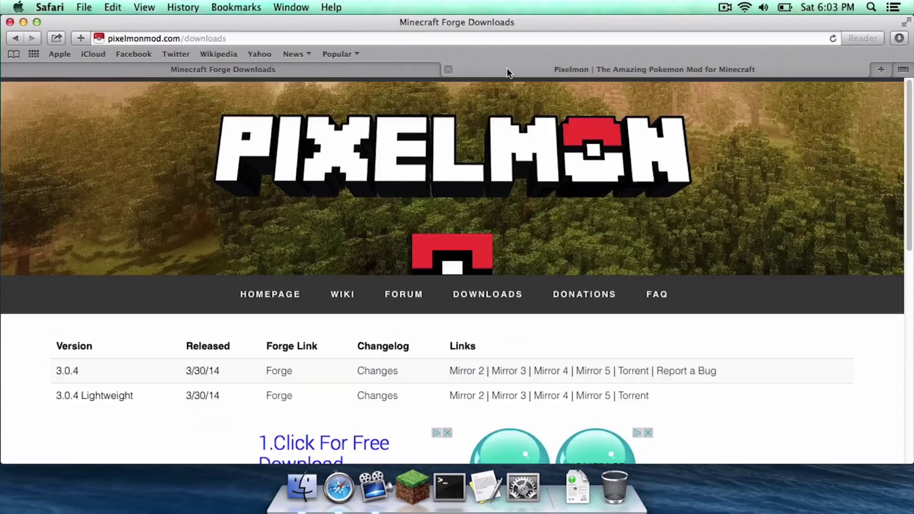
scroll(386, 204, "down", 8)
scroll(386, 204, "up", 5)
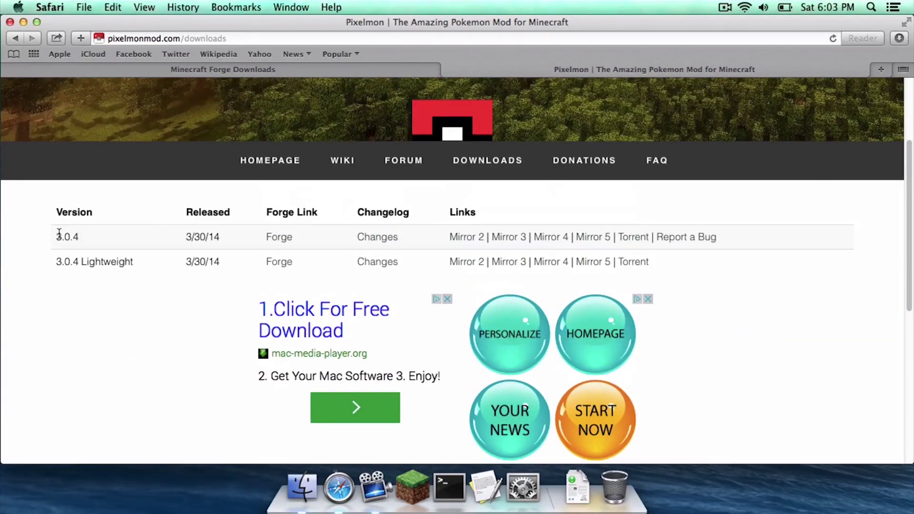
left_click_drag(56, 236, 87, 235)
left_click(100, 233)
Scroll through the Pixelmon install instructions and highlight version 3.0.4 again.
scroll(100, 233, "down", 3)
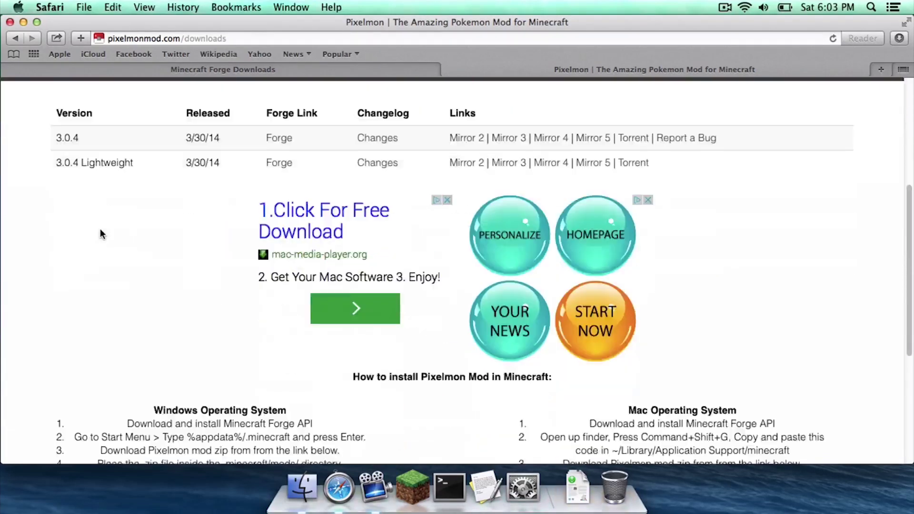
scroll(100, 229, "up", 2)
scroll(101, 230, "up", 4)
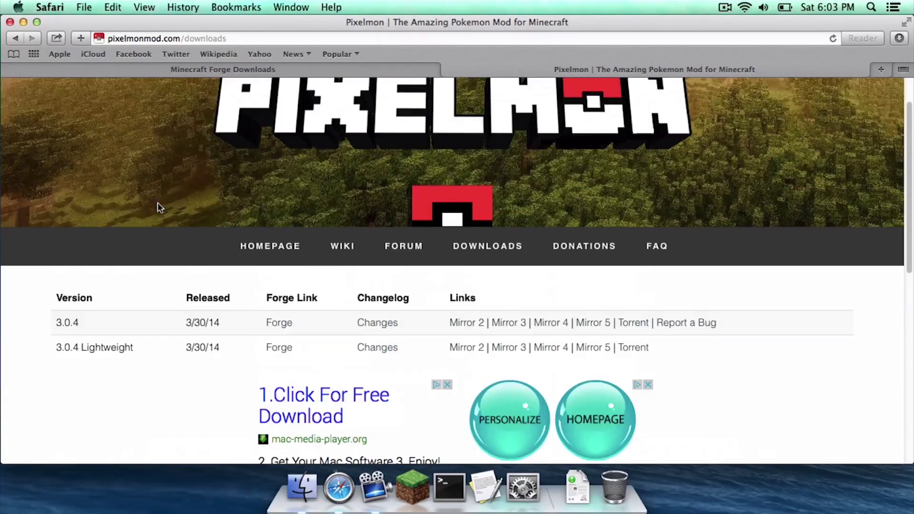
scroll(256, 140, "up", 2)
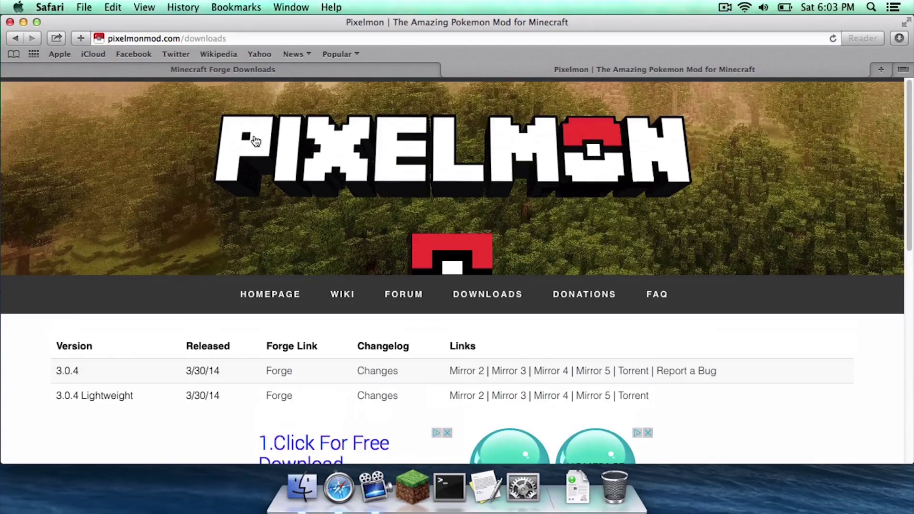
scroll(256, 140, "down", 15)
scroll(159, 146, "up", 13)
scroll(161, 143, "down", 6)
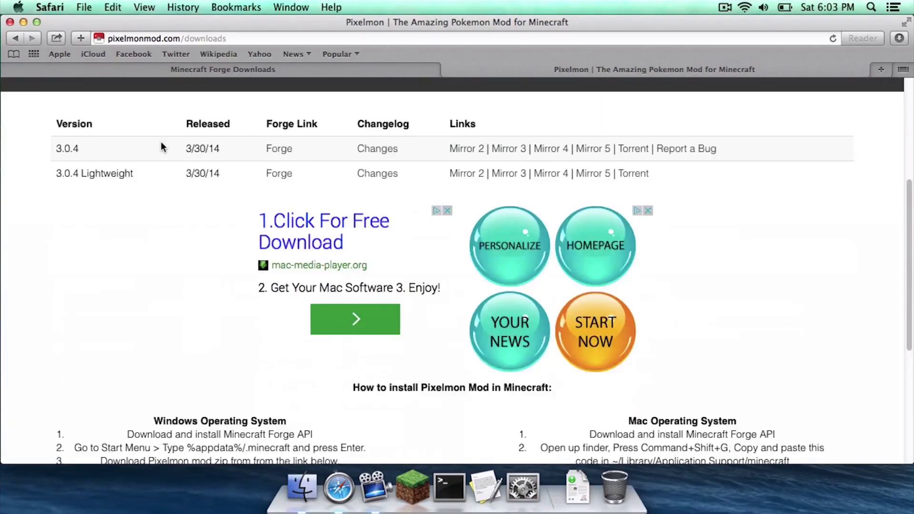
scroll(161, 142, "up", 8)
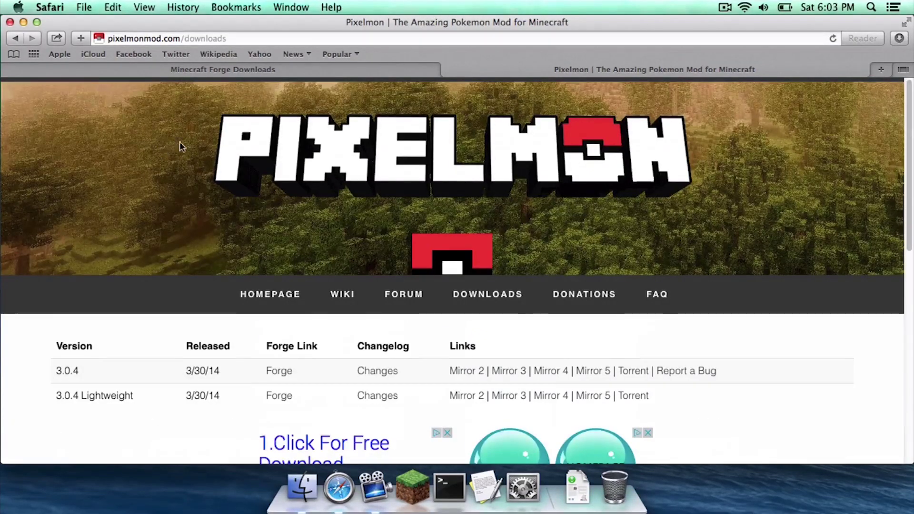
scroll(197, 164, "down", 5)
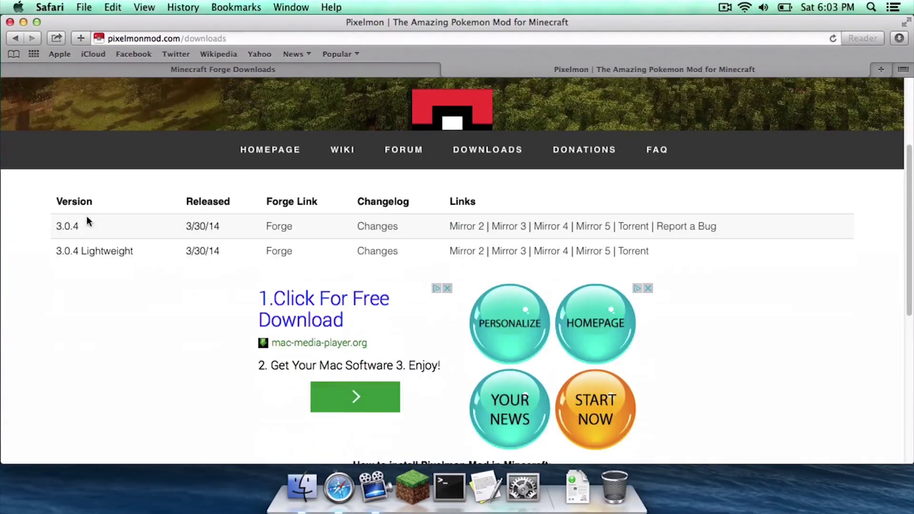
left_click_drag(64, 224, 81, 226)
left_click(241, 216)
Close Safari and drag Pixelmon 3.0.4.zip from Downloads onto the desktop.
left_click(8, 23)
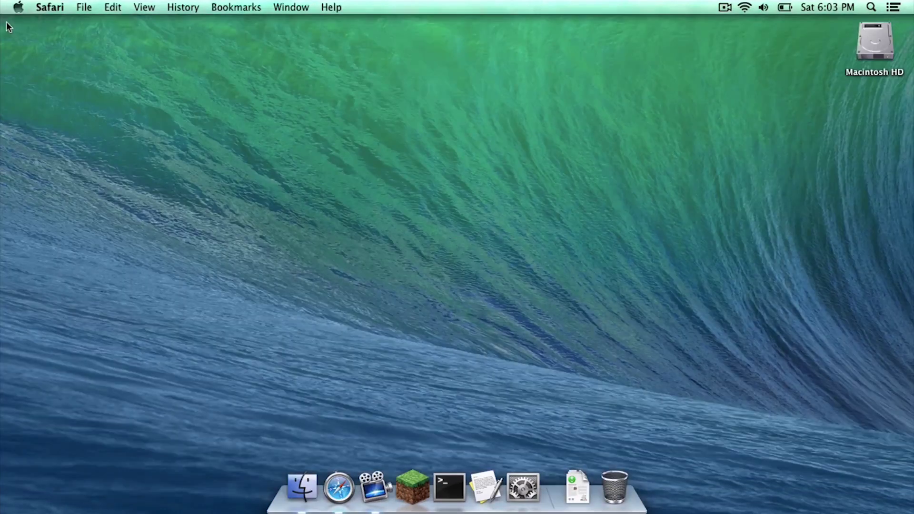
left_click(577, 488)
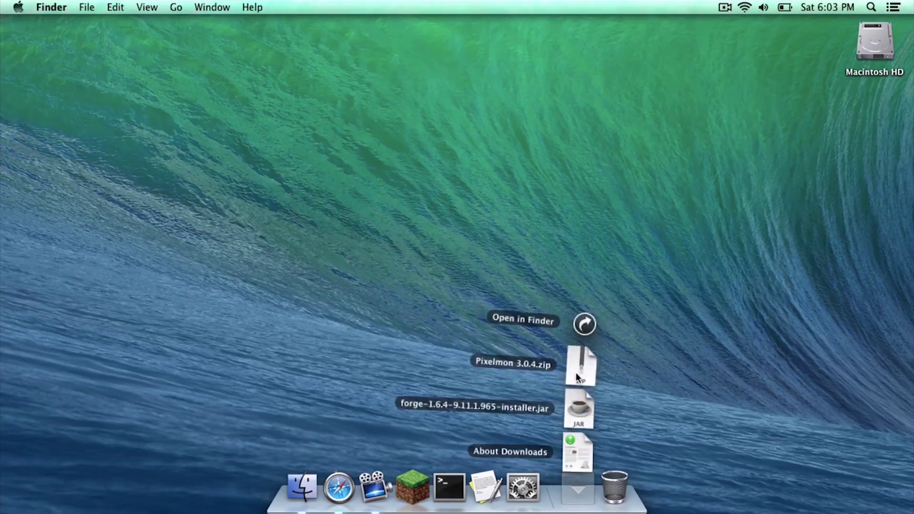
left_click_drag(576, 376, 895, 188)
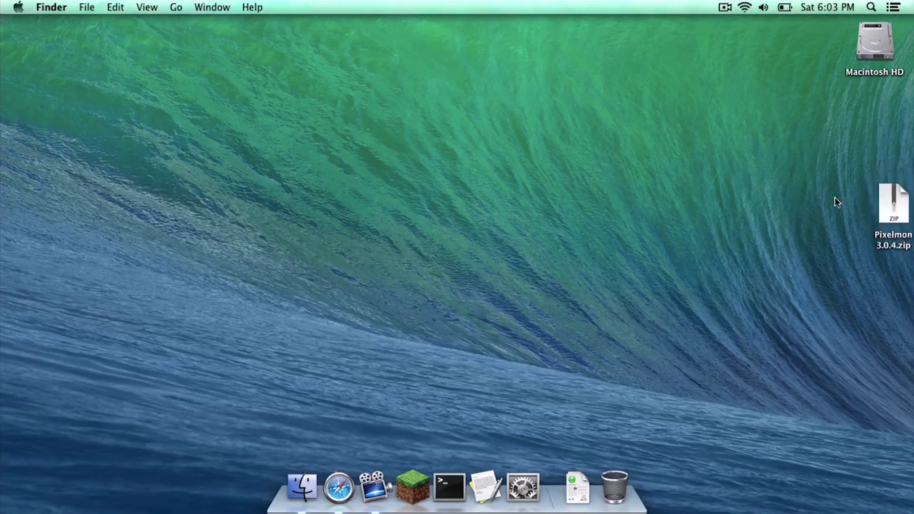
left_click_drag(903, 189, 807, 135)
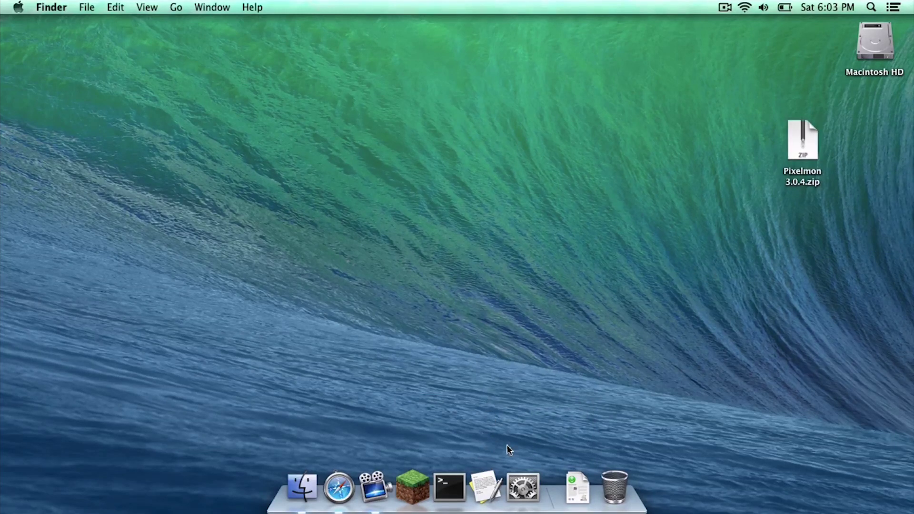
Put the forge-1.6.4-9.11.1.965 installer jar on the desktop and launch Minecraft Launcher.
left_click(578, 488)
left_click(613, 413)
left_click(504, 301)
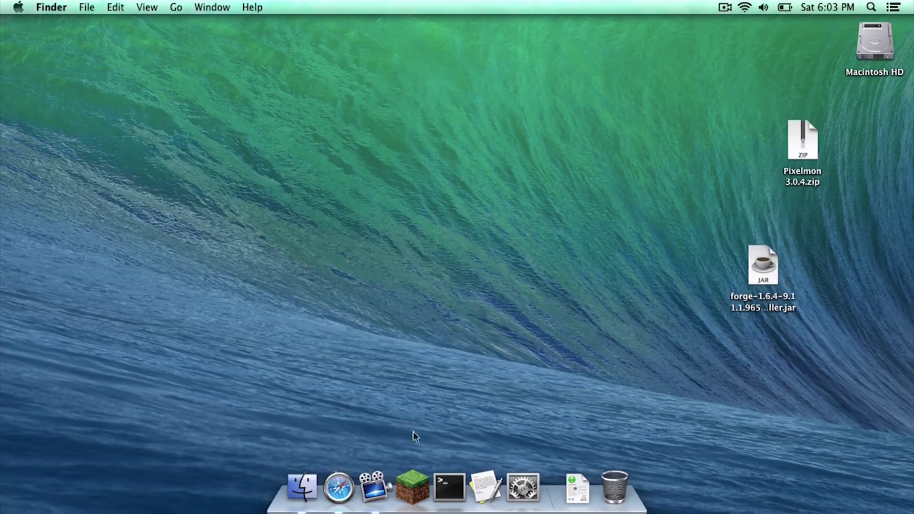
left_click(412, 487)
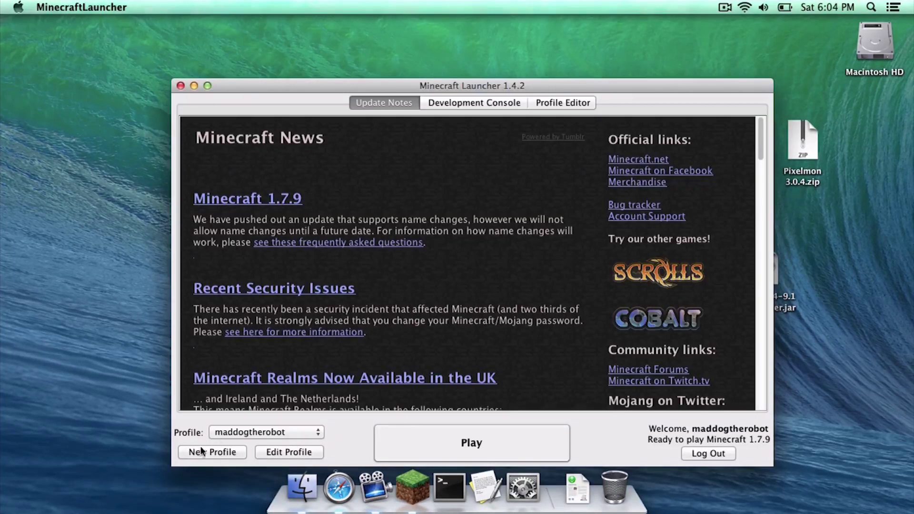
Create a launcher profile named 1.6.4 that uses release 1.6.4.
left_click(200, 450)
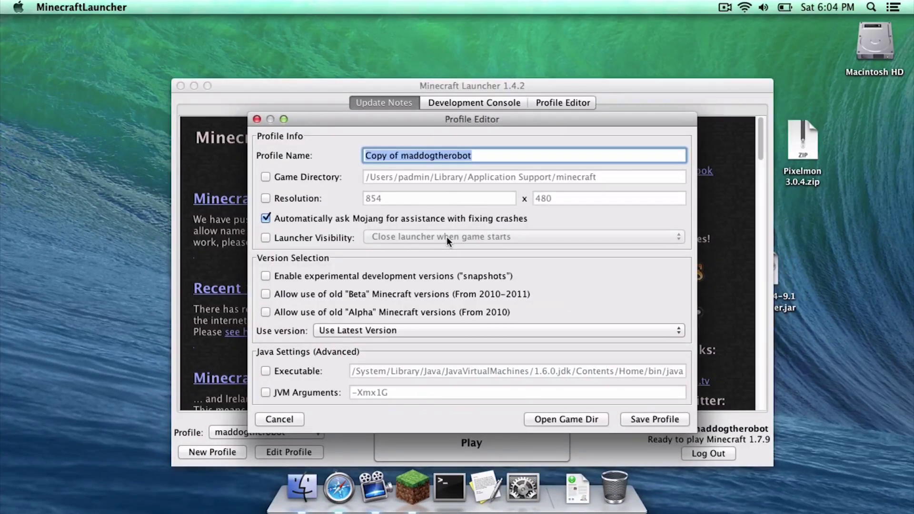
type("1.6.4")
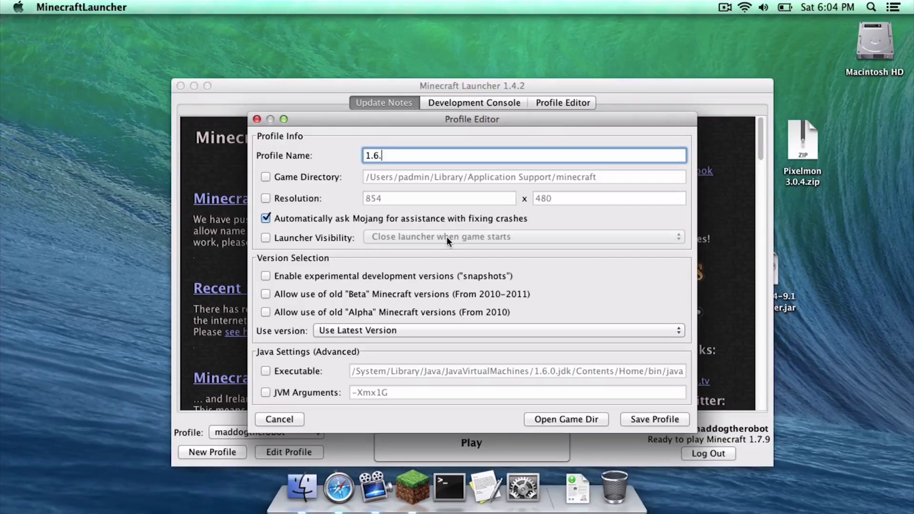
left_click(358, 333)
left_click(351, 403)
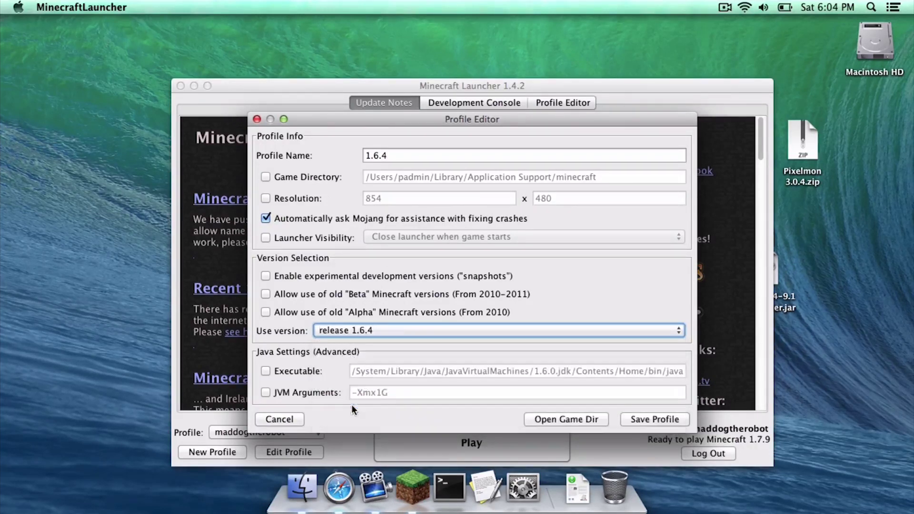
left_click(660, 419)
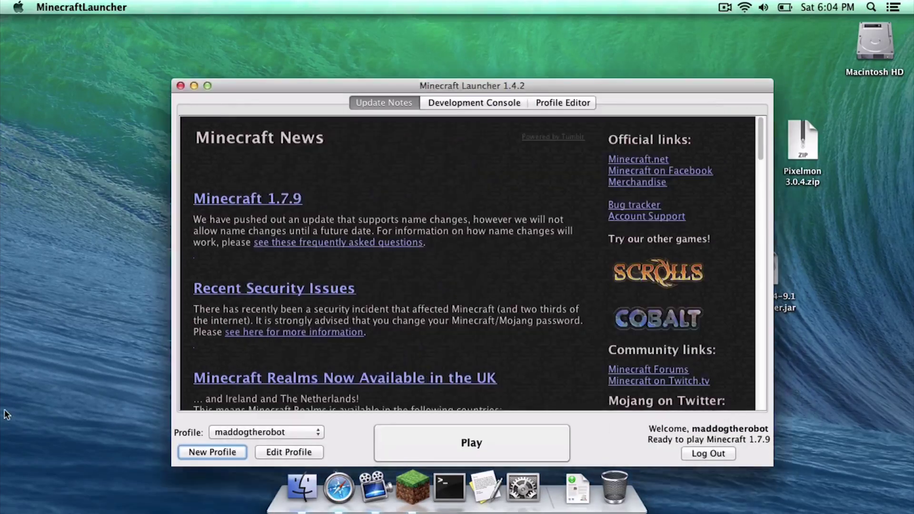
Select the 1.6.4 profile, launch the game once, then quit it.
left_click(236, 431)
left_click(224, 422)
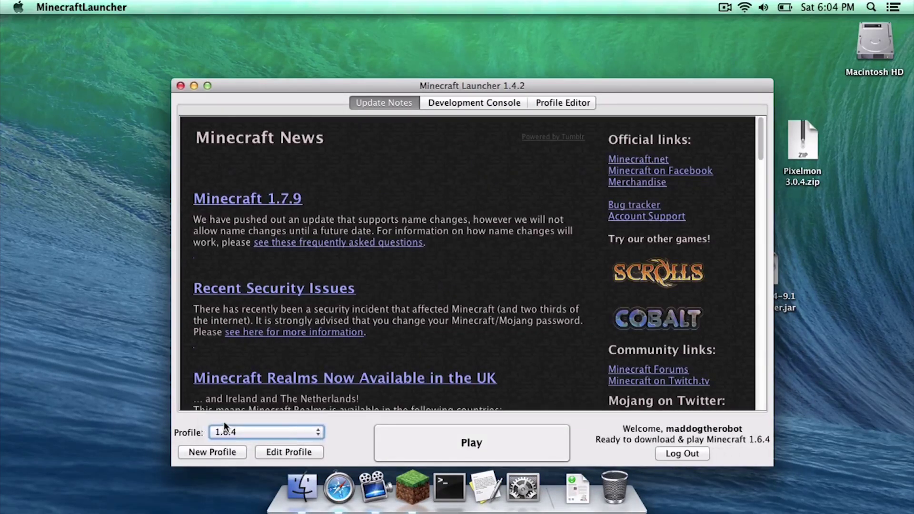
left_click(456, 435)
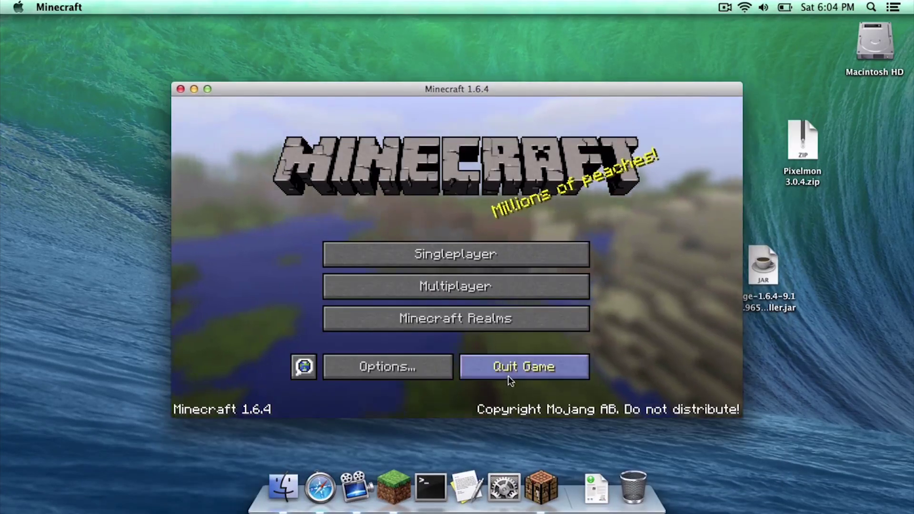
left_click(508, 376)
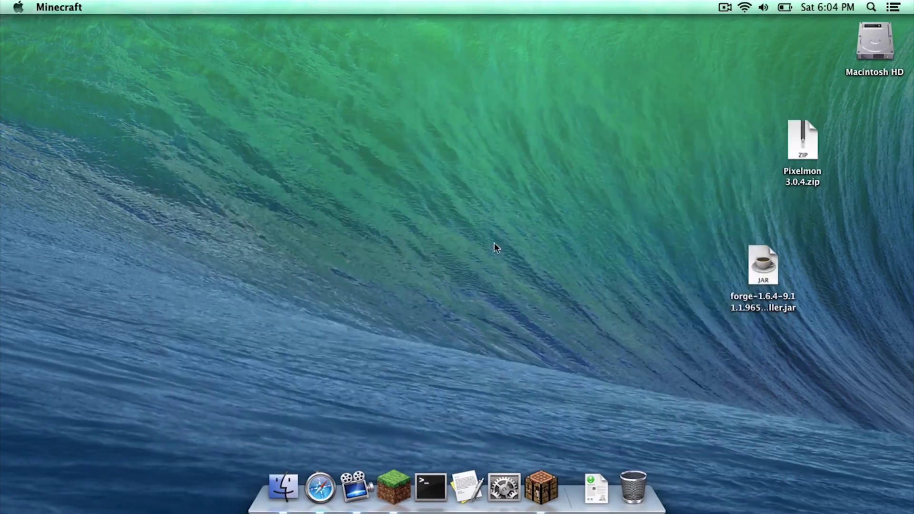
Run the Forge 9.11.1.965 installer to add the client profile, then dismiss the Complete dialog.
double_click(757, 269)
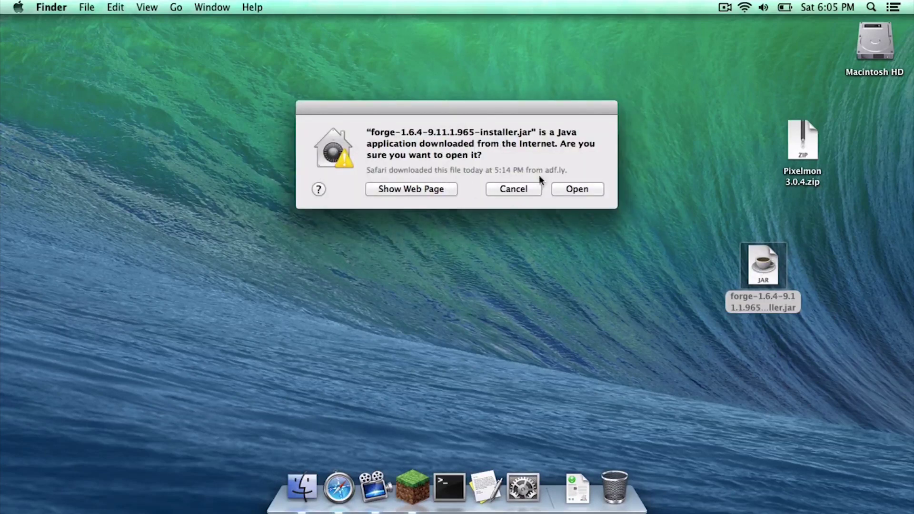
left_click(555, 189)
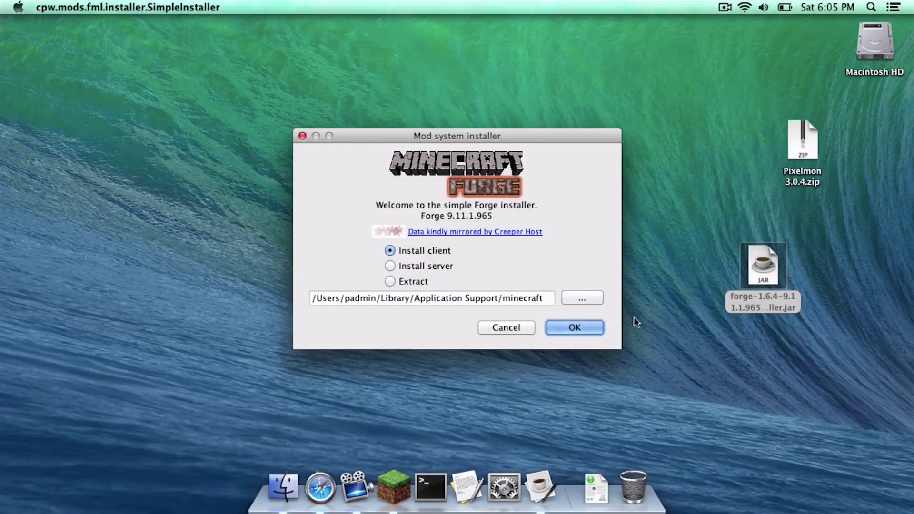
left_click(584, 329)
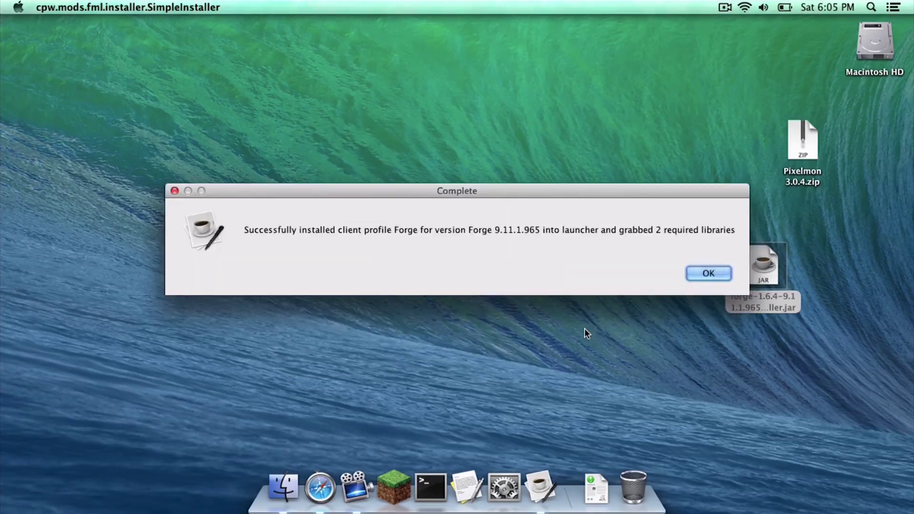
left_click(701, 276)
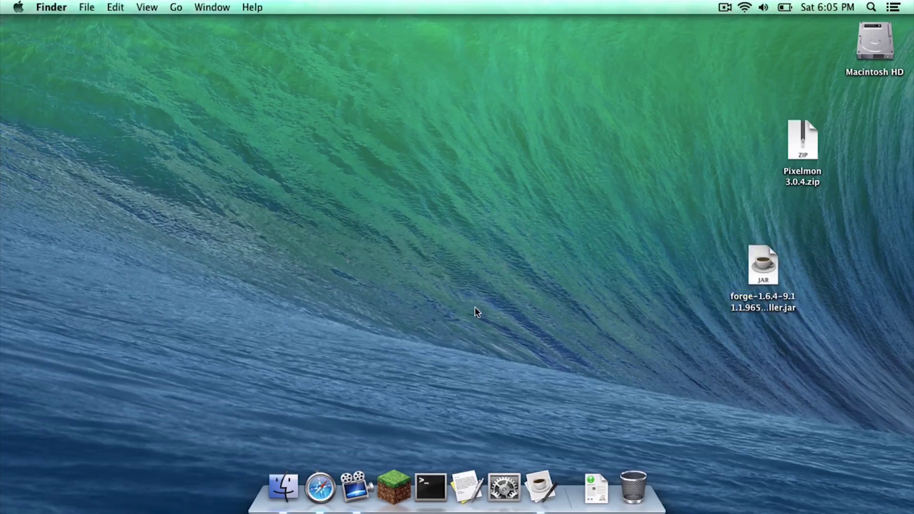
Launch Minecraft 1.6.4 with the Forge profile, confirm Forge 9.11.1.965 loads, then quit.
left_click(394, 485)
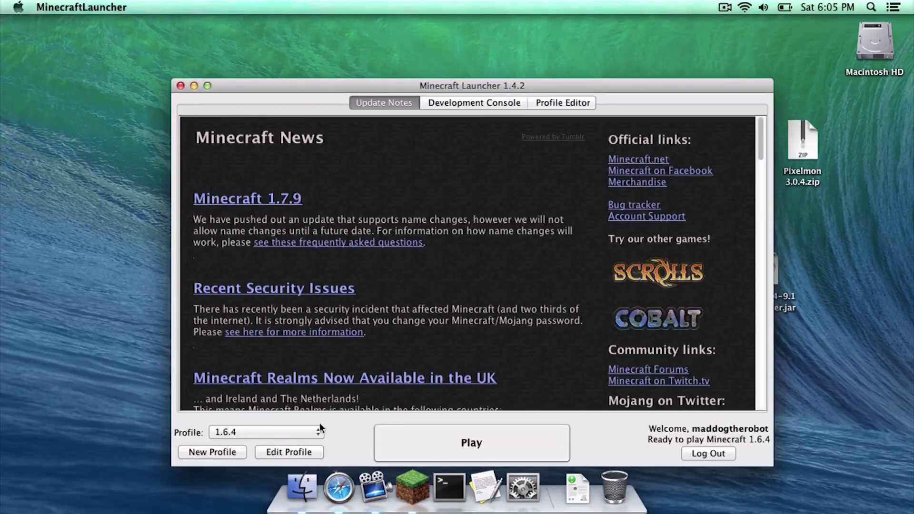
left_click(273, 432)
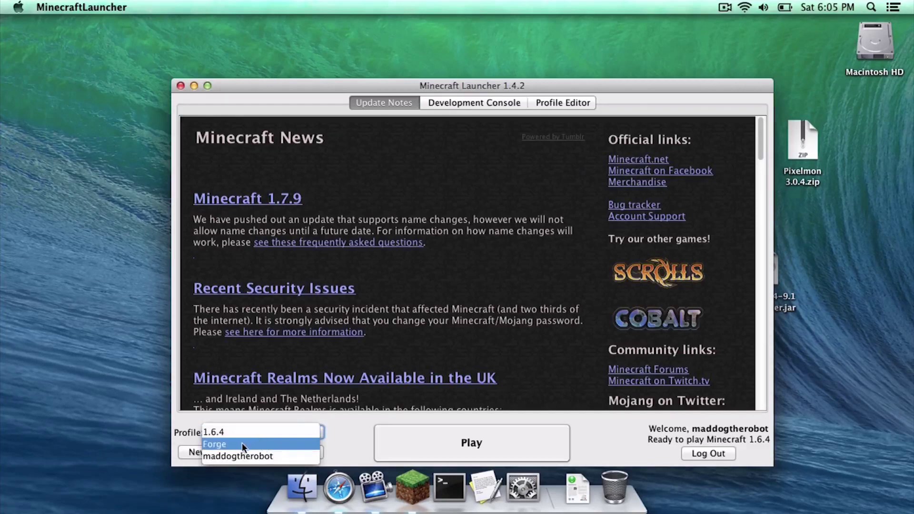
left_click(223, 444)
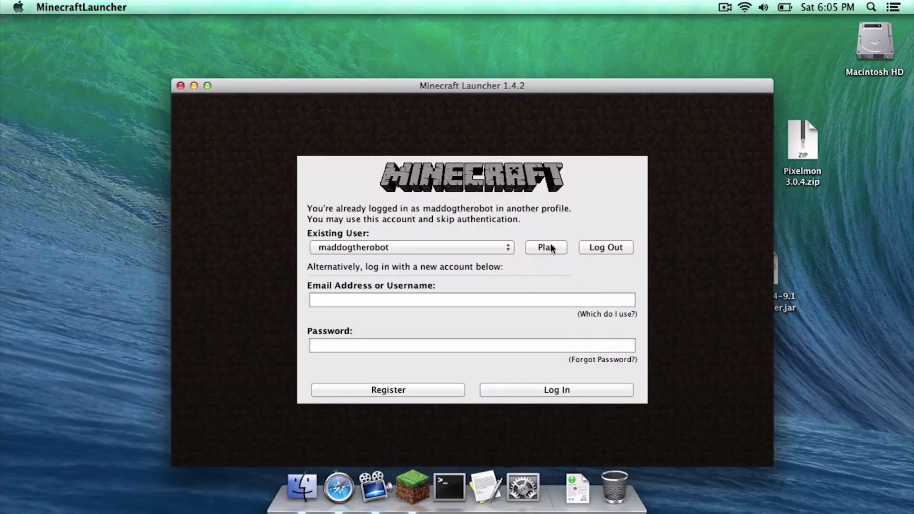
left_click(551, 247)
left_click(462, 443)
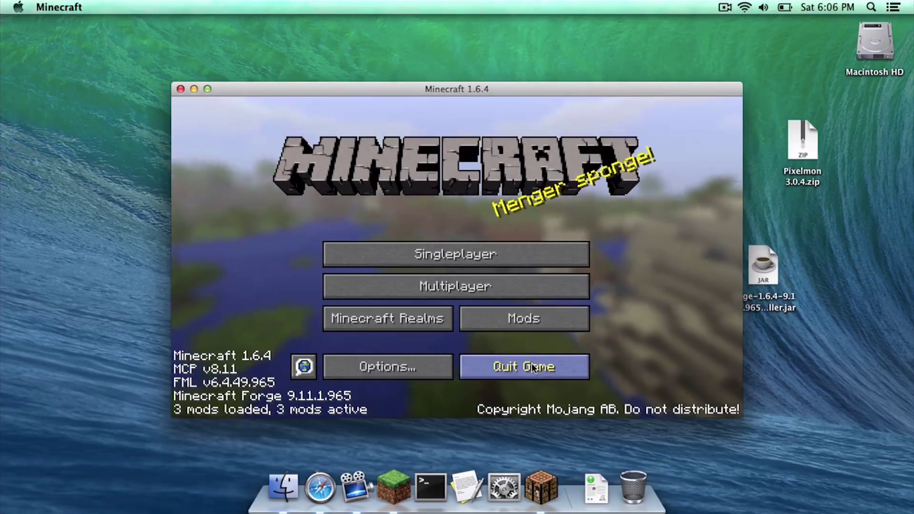
left_click(534, 368)
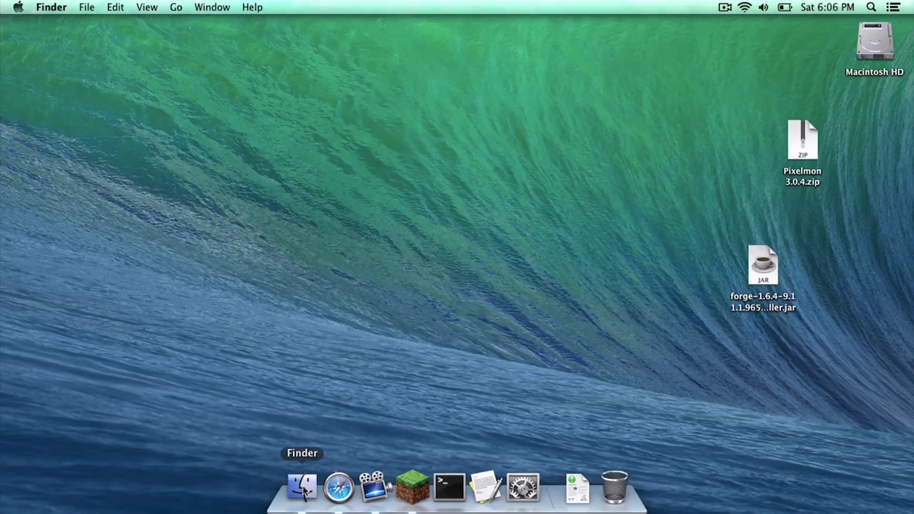
Open the mods folder under ~/Library/Application Support/minecraft in Finder.
left_click(303, 490)
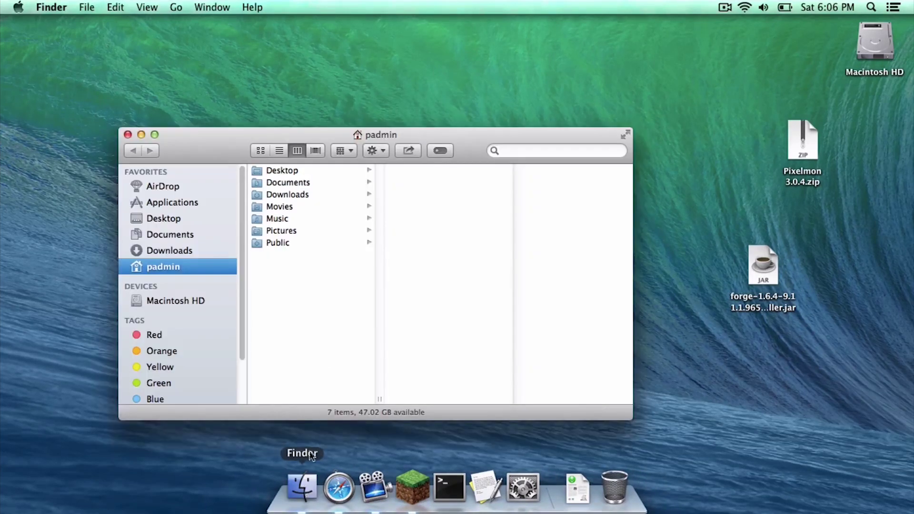
left_click(180, 11)
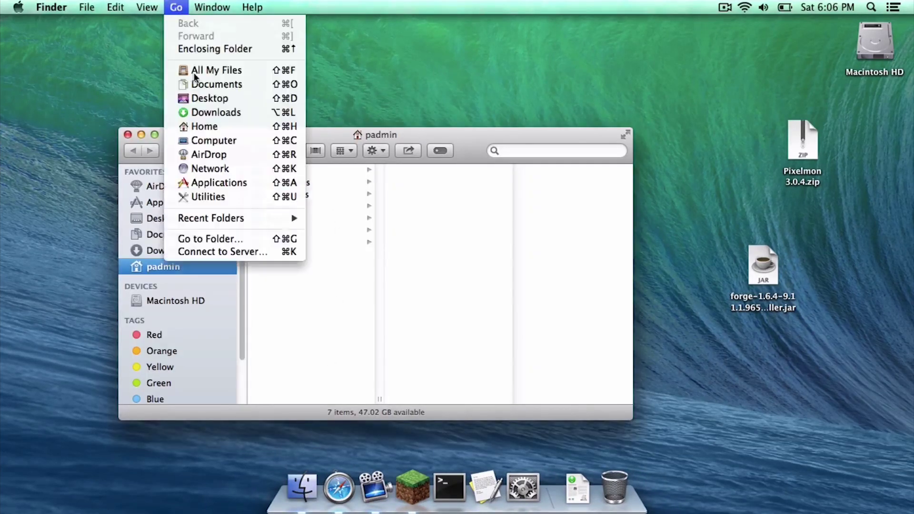
left_click(226, 235)
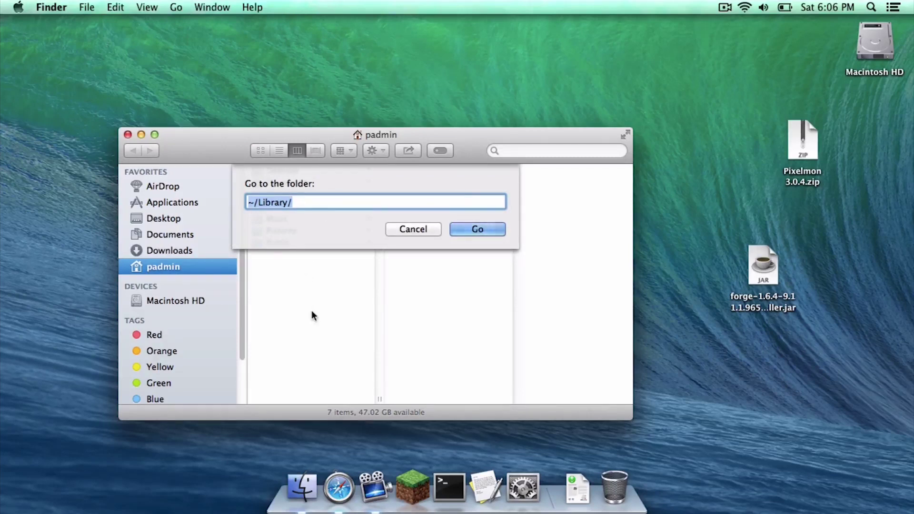
left_click(477, 229)
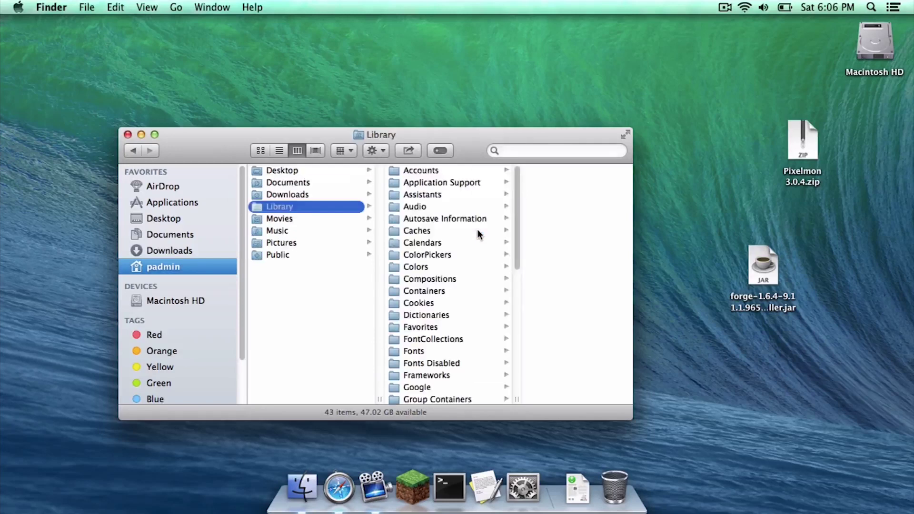
left_click(445, 184)
left_click(528, 305)
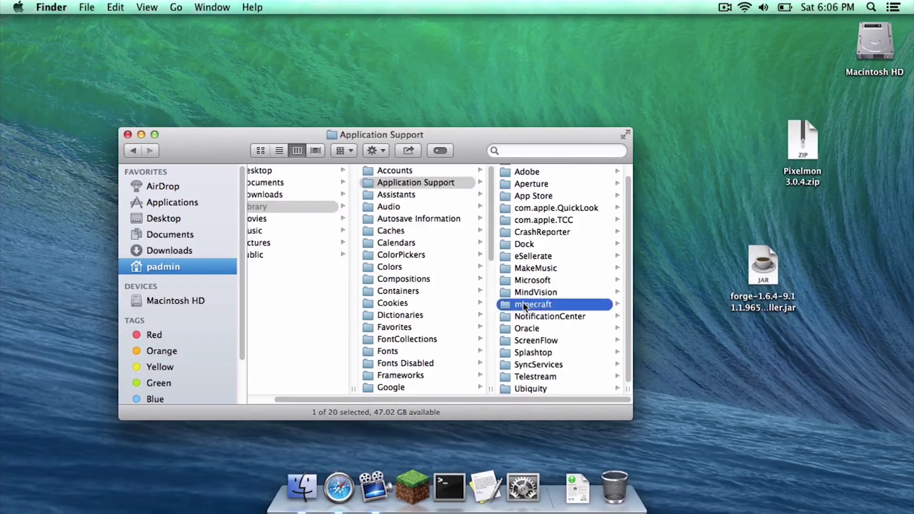
left_click(528, 280)
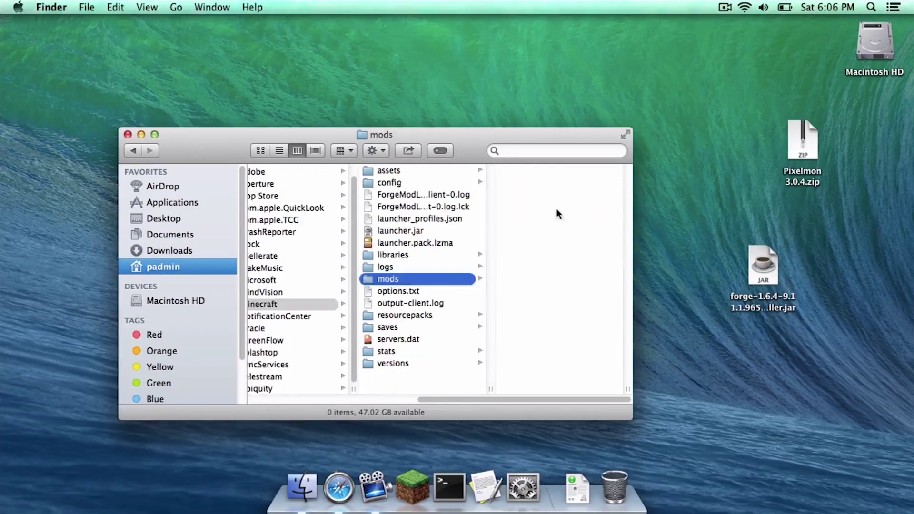
Move Pixelmon 3.0.4.zip from the desktop into the mods folder and close the window.
mouse_move(807, 124)
left_mouse_down()
mouse_move(752, 159)
mouse_move(536, 205)
left_mouse_up()
left_click(433, 229)
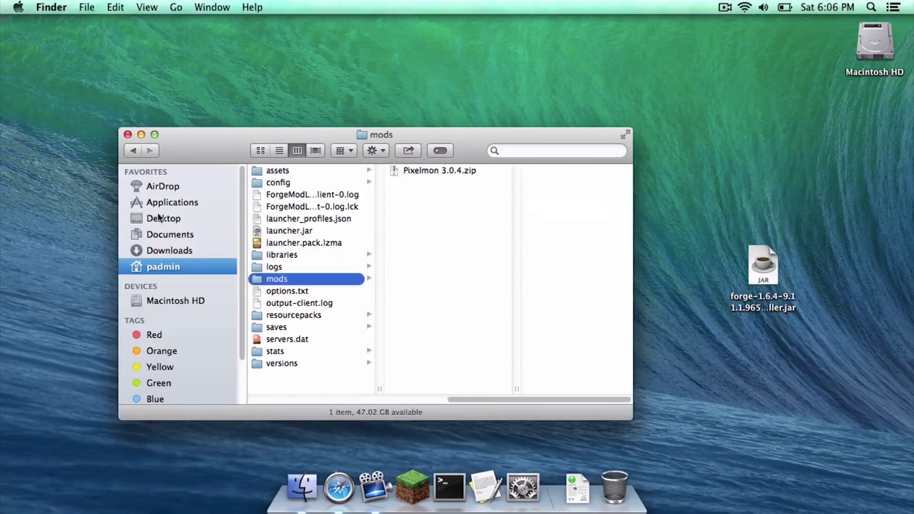
left_click(127, 135)
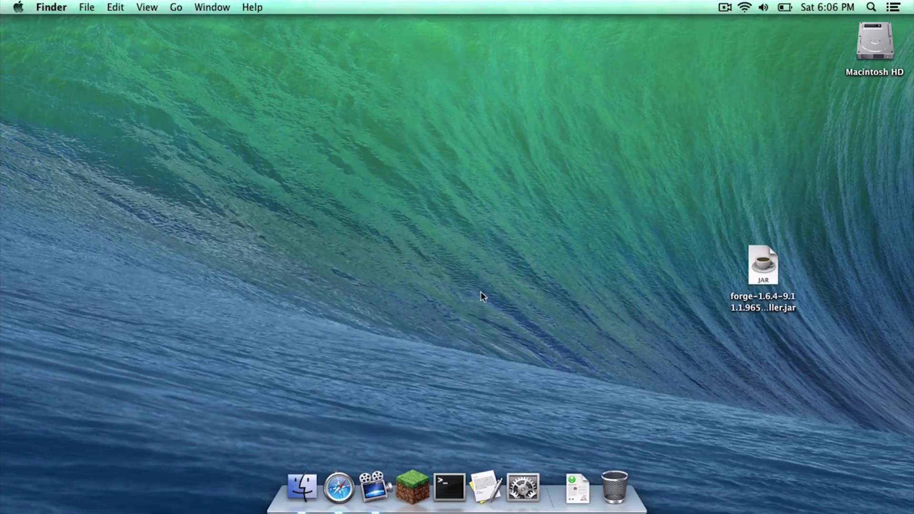
Start the Forge game and check Pixelmon 3.0.4 in the loaded Mods list.
left_click(413, 486)
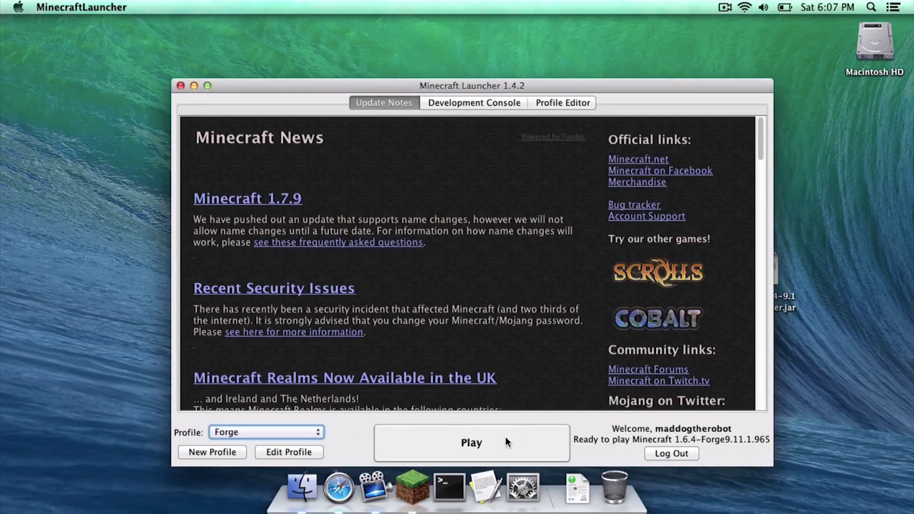
left_click(506, 438)
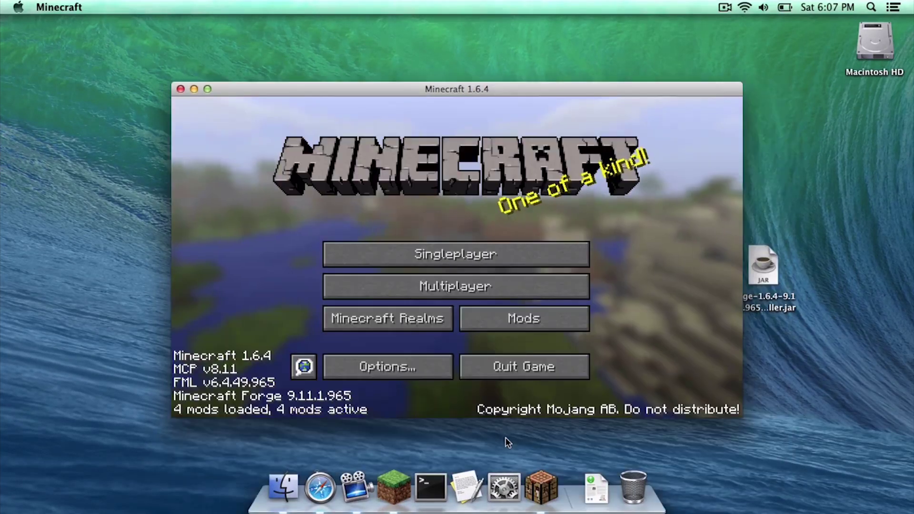
left_click(500, 326)
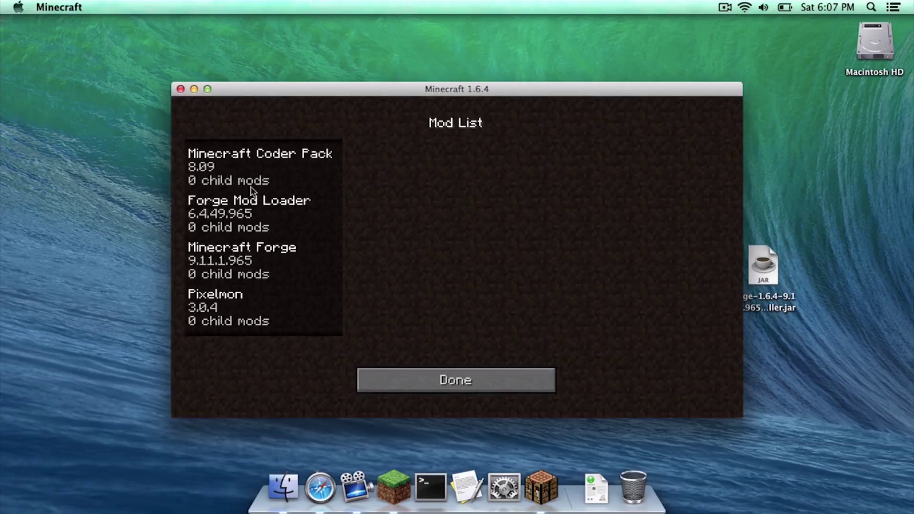
left_click(232, 318)
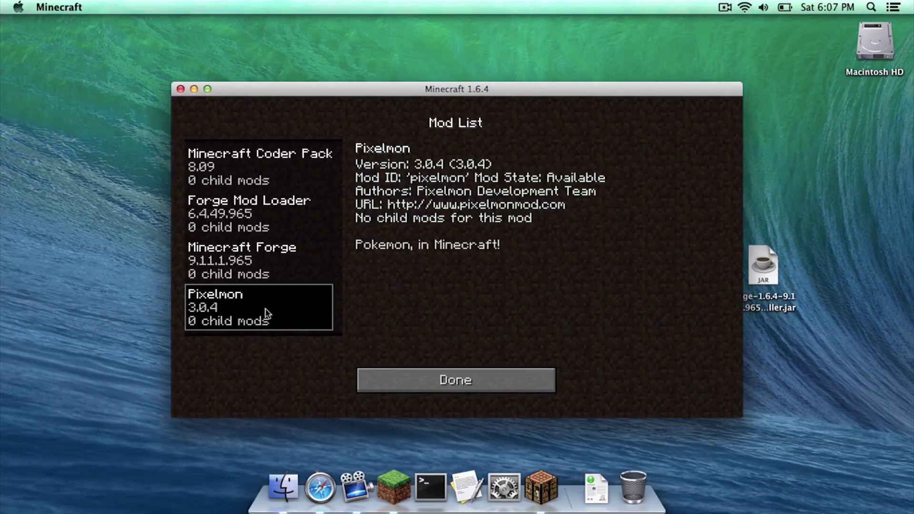
left_click(439, 383)
Create a Creative-mode singleplayer world named 'Pixelmon' and load into it.
left_click(404, 259)
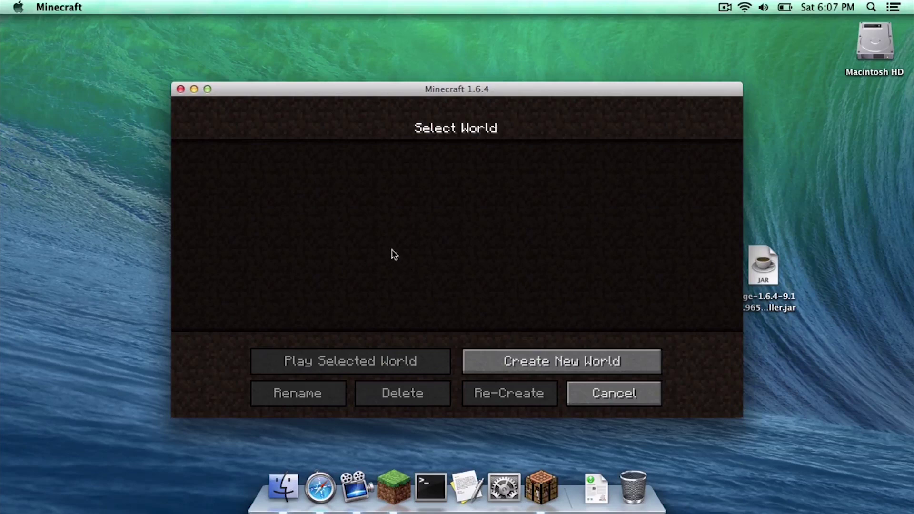
left_click(552, 359)
key("BackSpace")
key("BackSpace")
key("BackSpace")
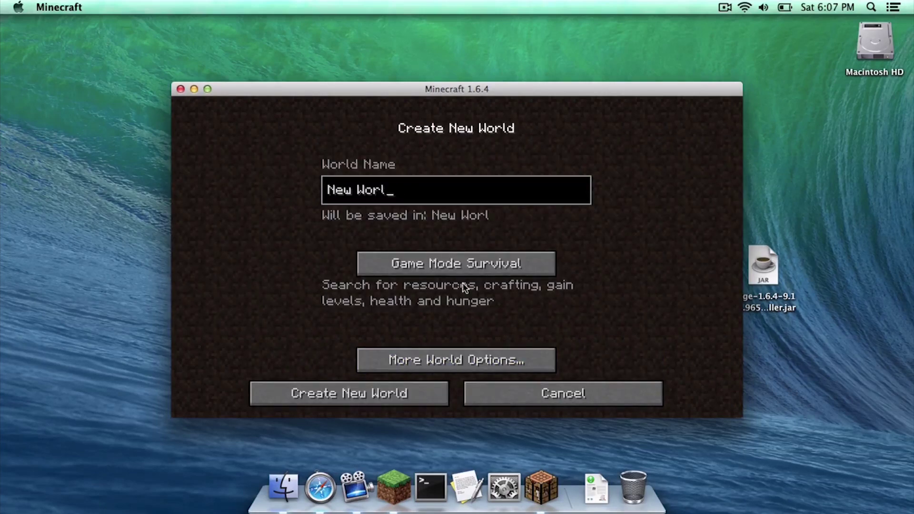
type("Pixelmon")
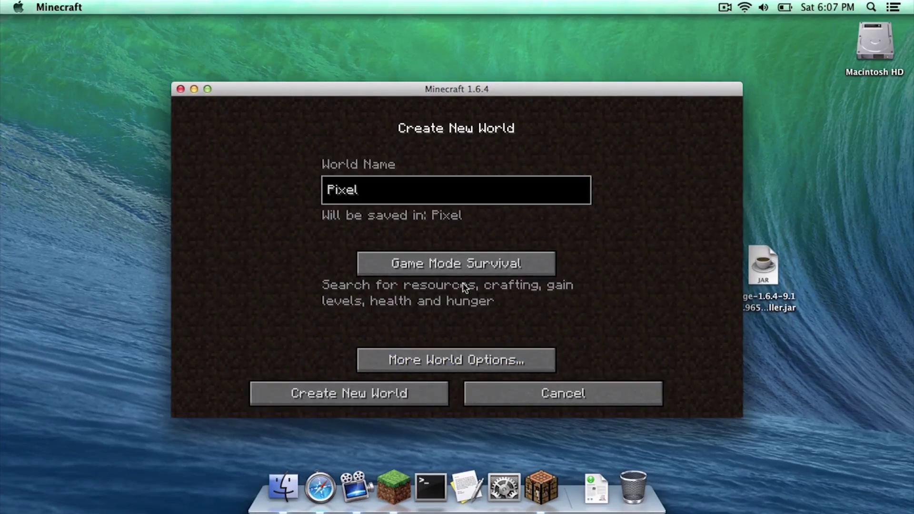
left_click(436, 257)
left_click(436, 258)
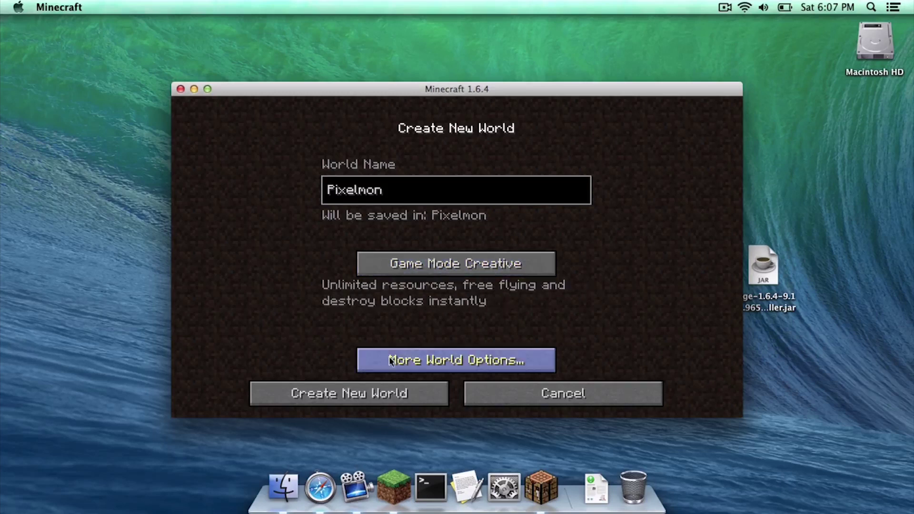
left_click(364, 387)
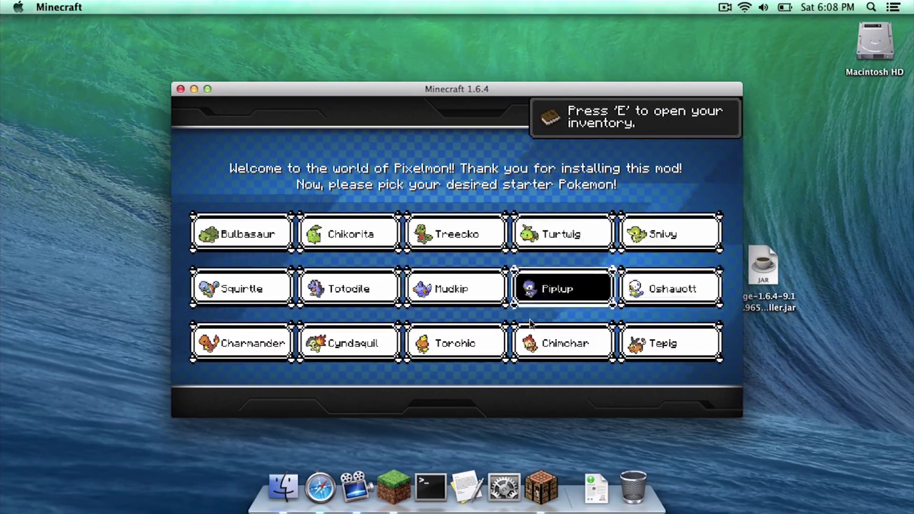
Pick Torchic as the starter Pokémon, browse the creative inventory, then walk forward.
left_click(448, 343)
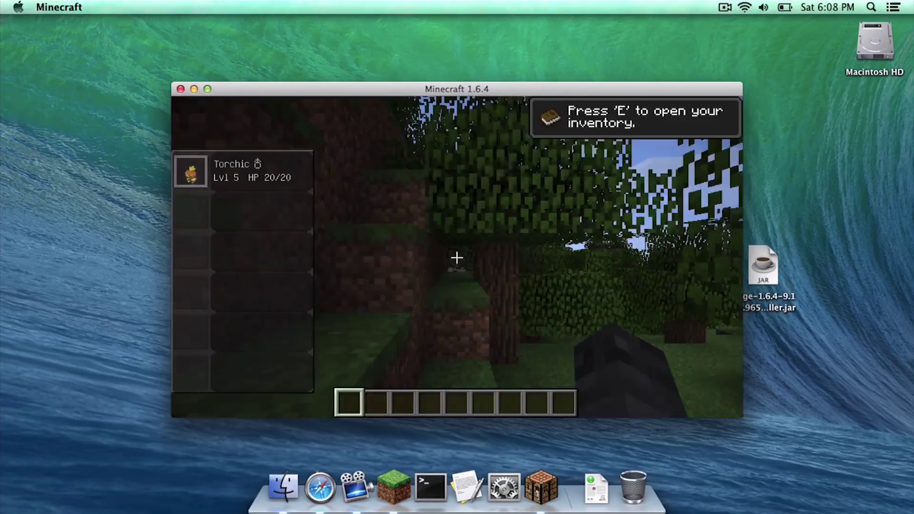
mouse_move(458, 258)
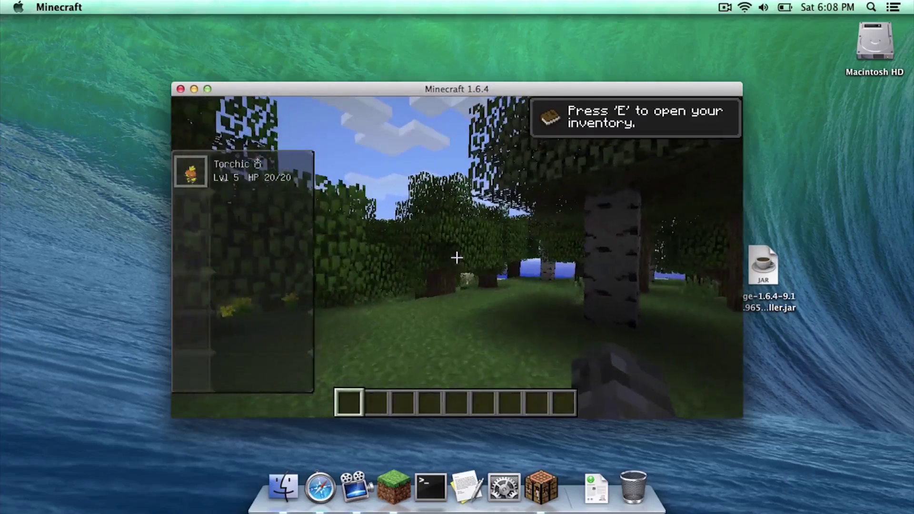
key("e")
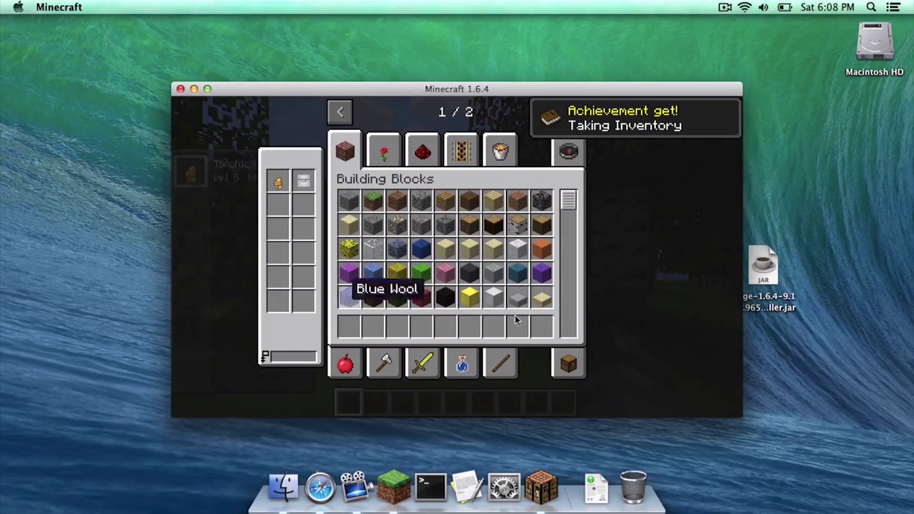
key("e")
key("w")
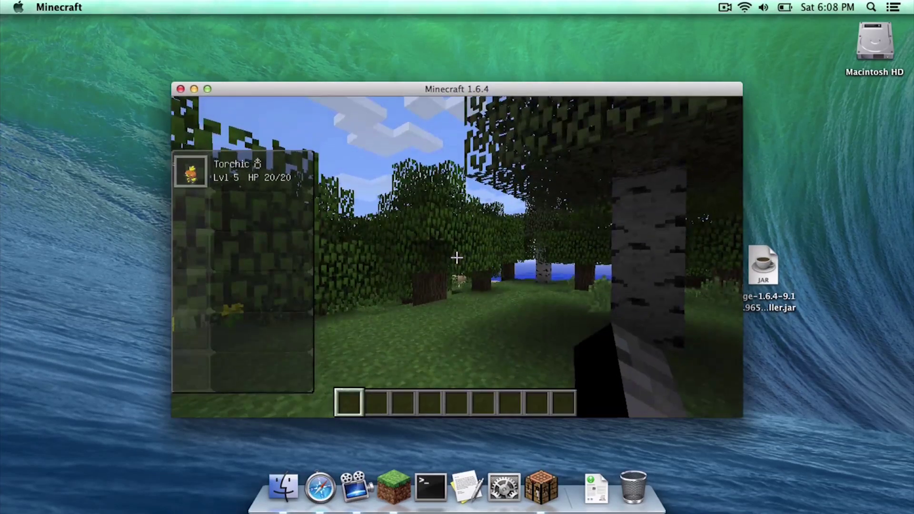